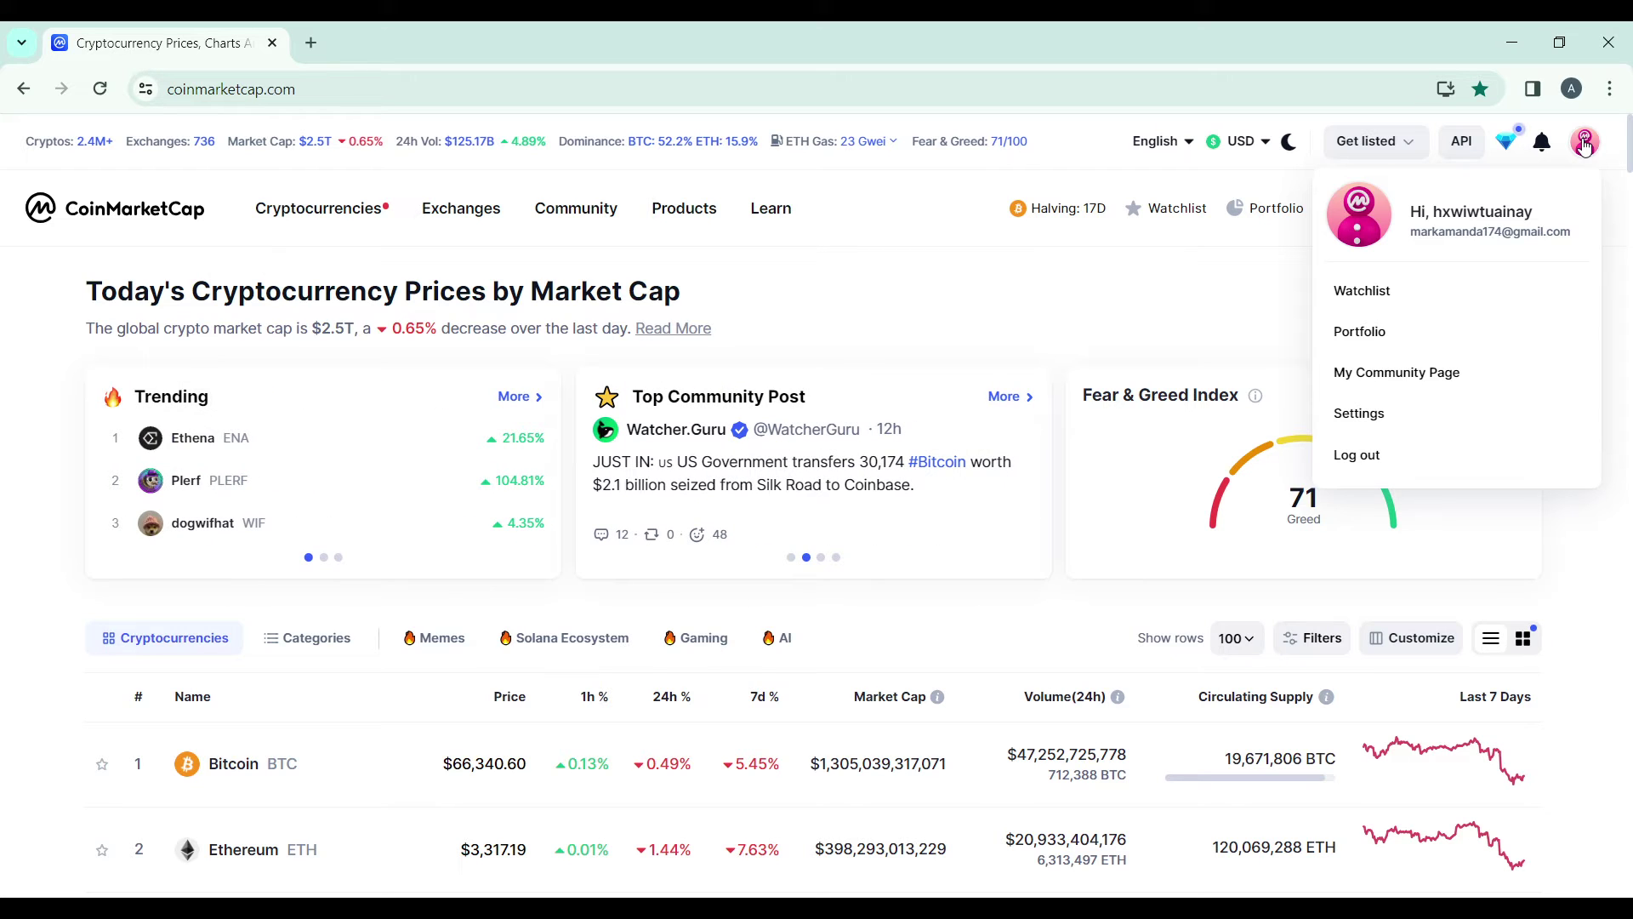
Open the portfolio tracker from the avatar menu and decline the wallet-connection popup
click(1401, 352)
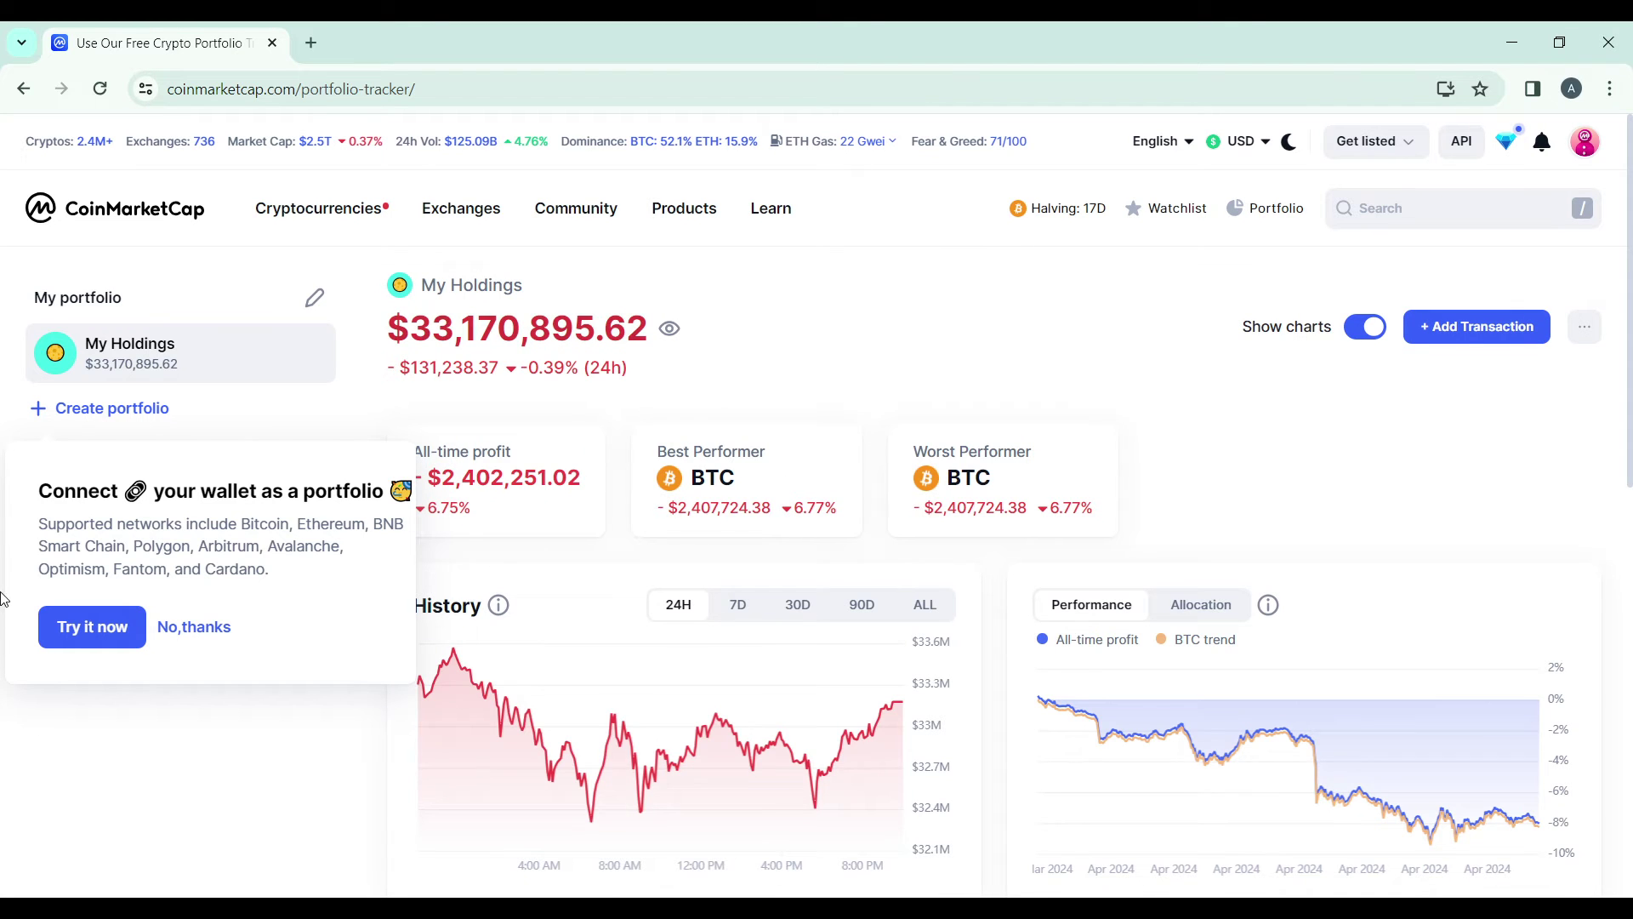
click(214, 630)
mouse_move(968, 477)
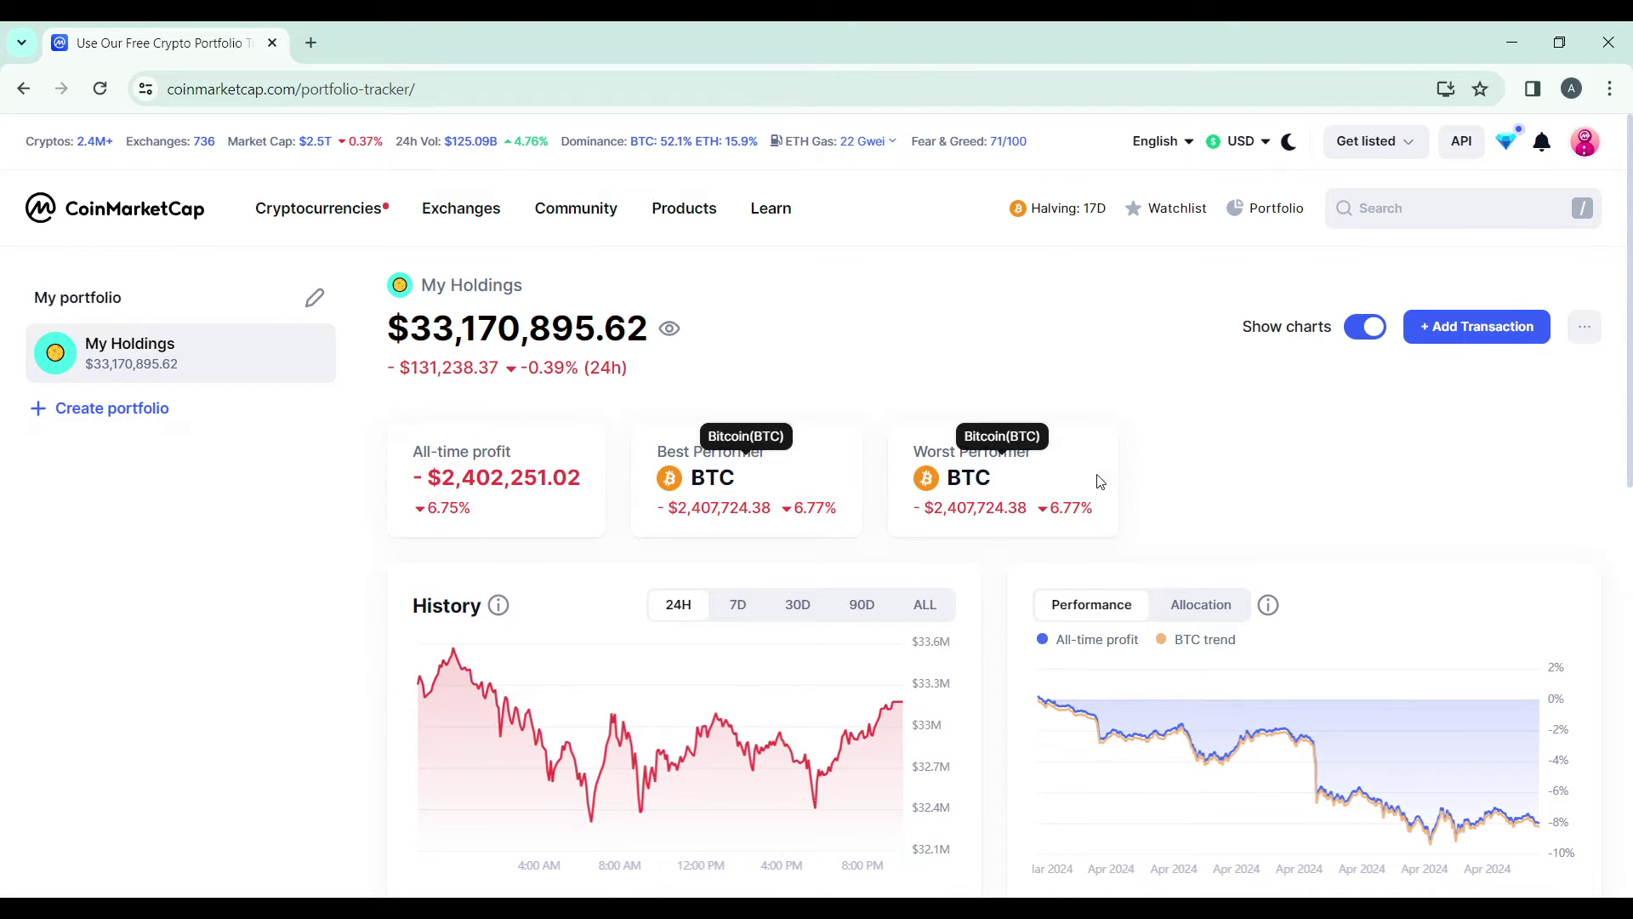
scroll(850, 375, down, 1)
scroll(848, 376, up, 1)
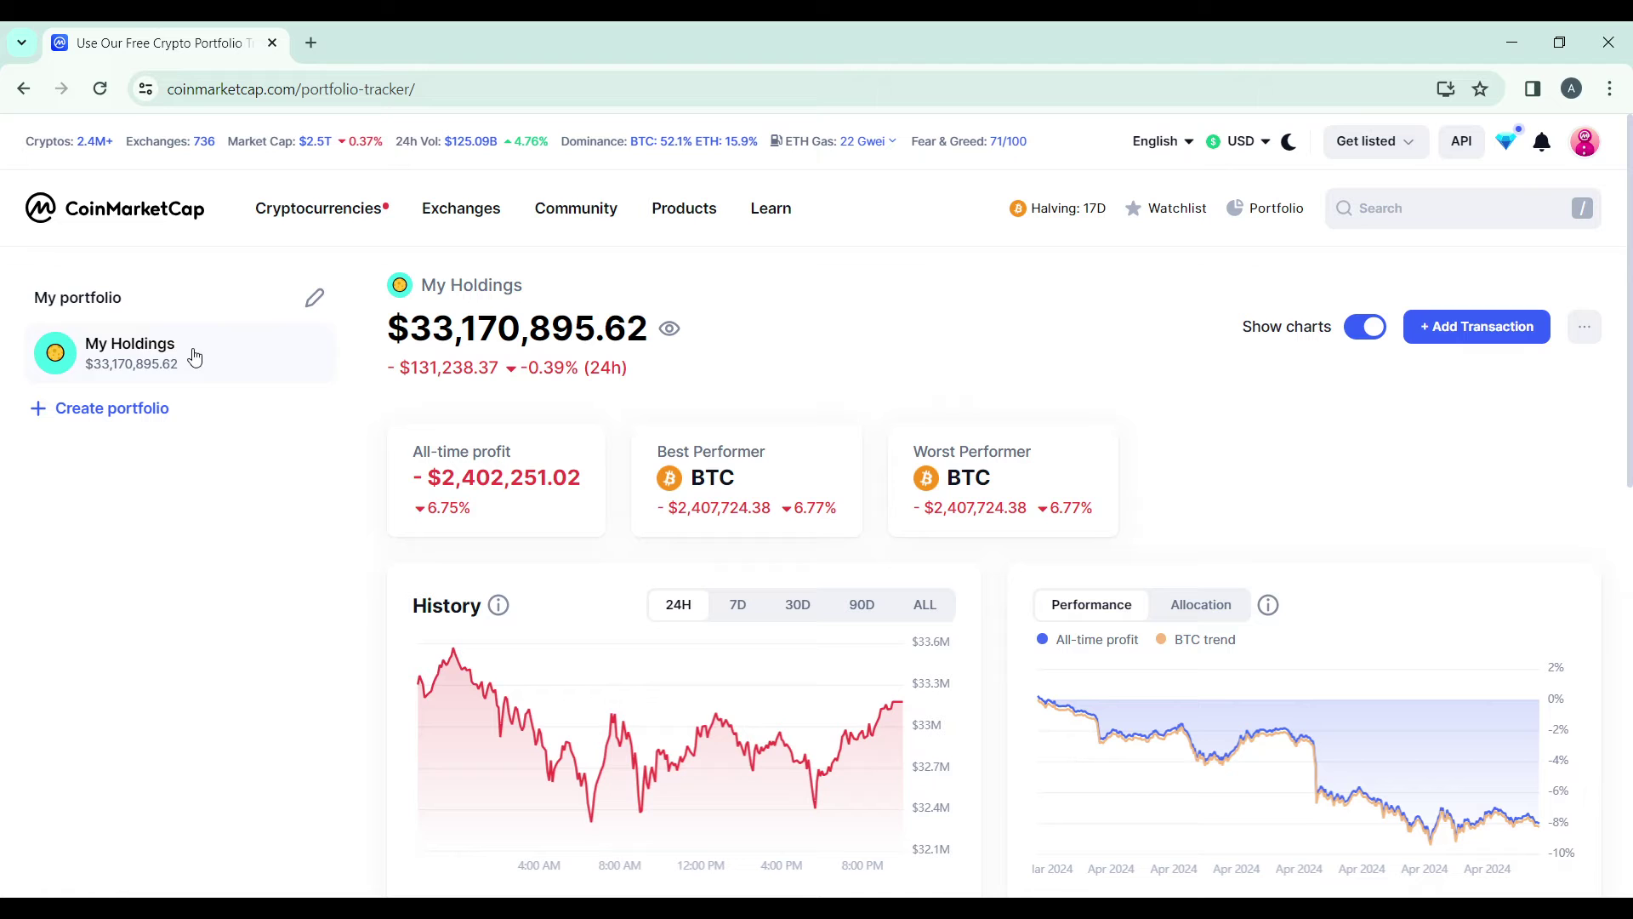
Start a new portfolio and review the wallet, manual, Binance and OKX setup options
click(133, 414)
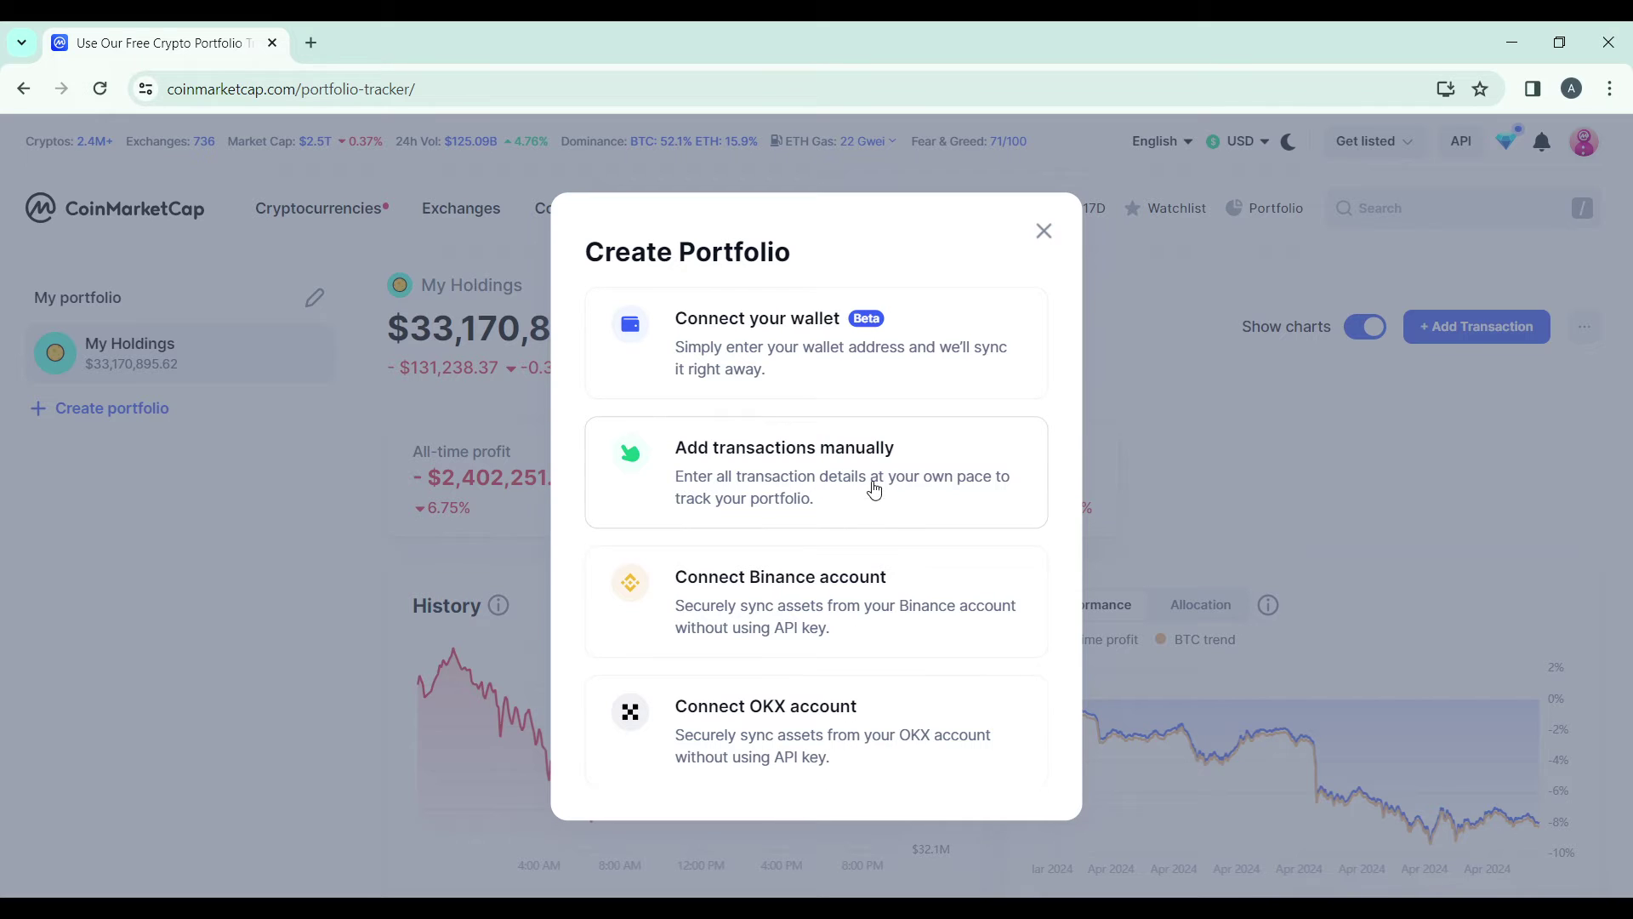
scroll(874, 490, down, 1)
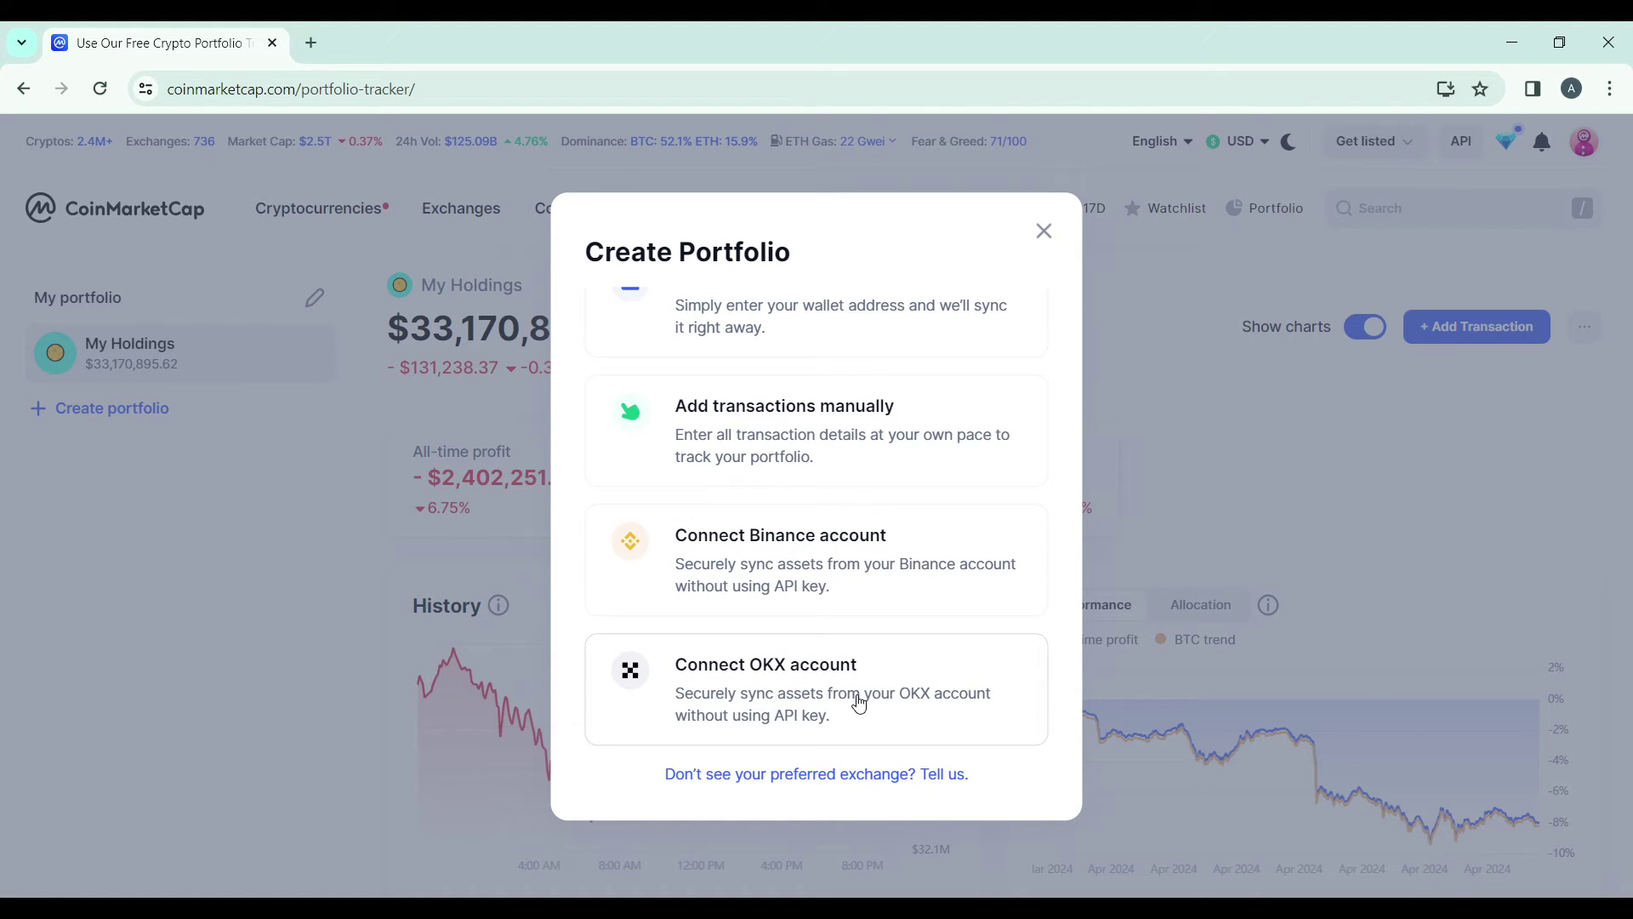
scroll(795, 660, up, 1)
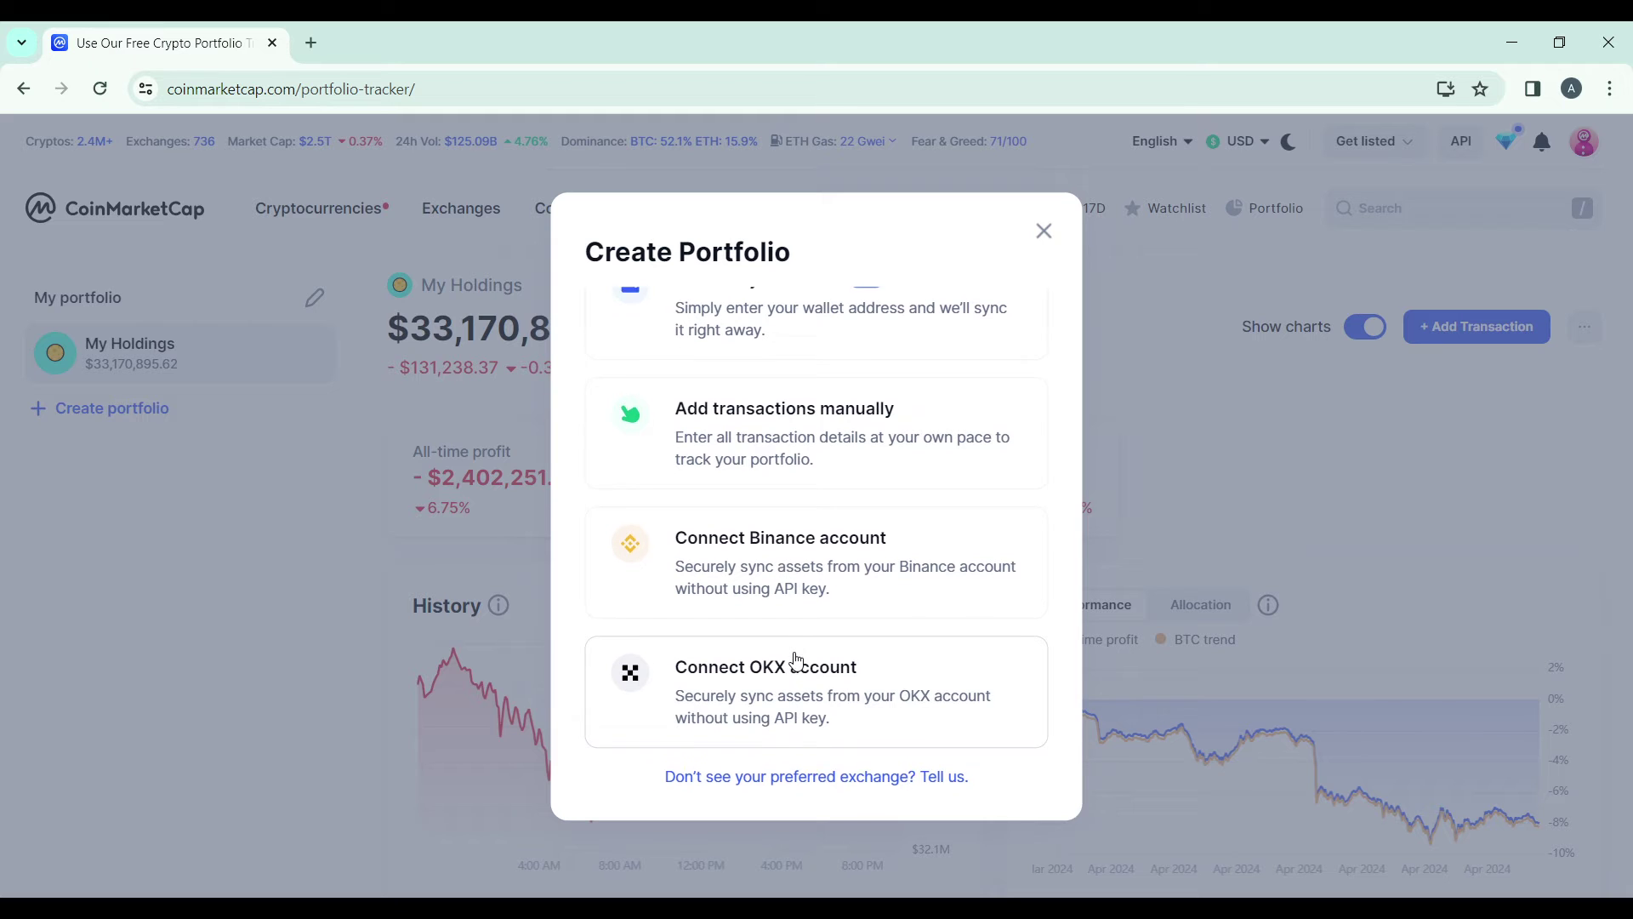
Create a manual-transactions portfolio named 'Green Dragon'
click(789, 476)
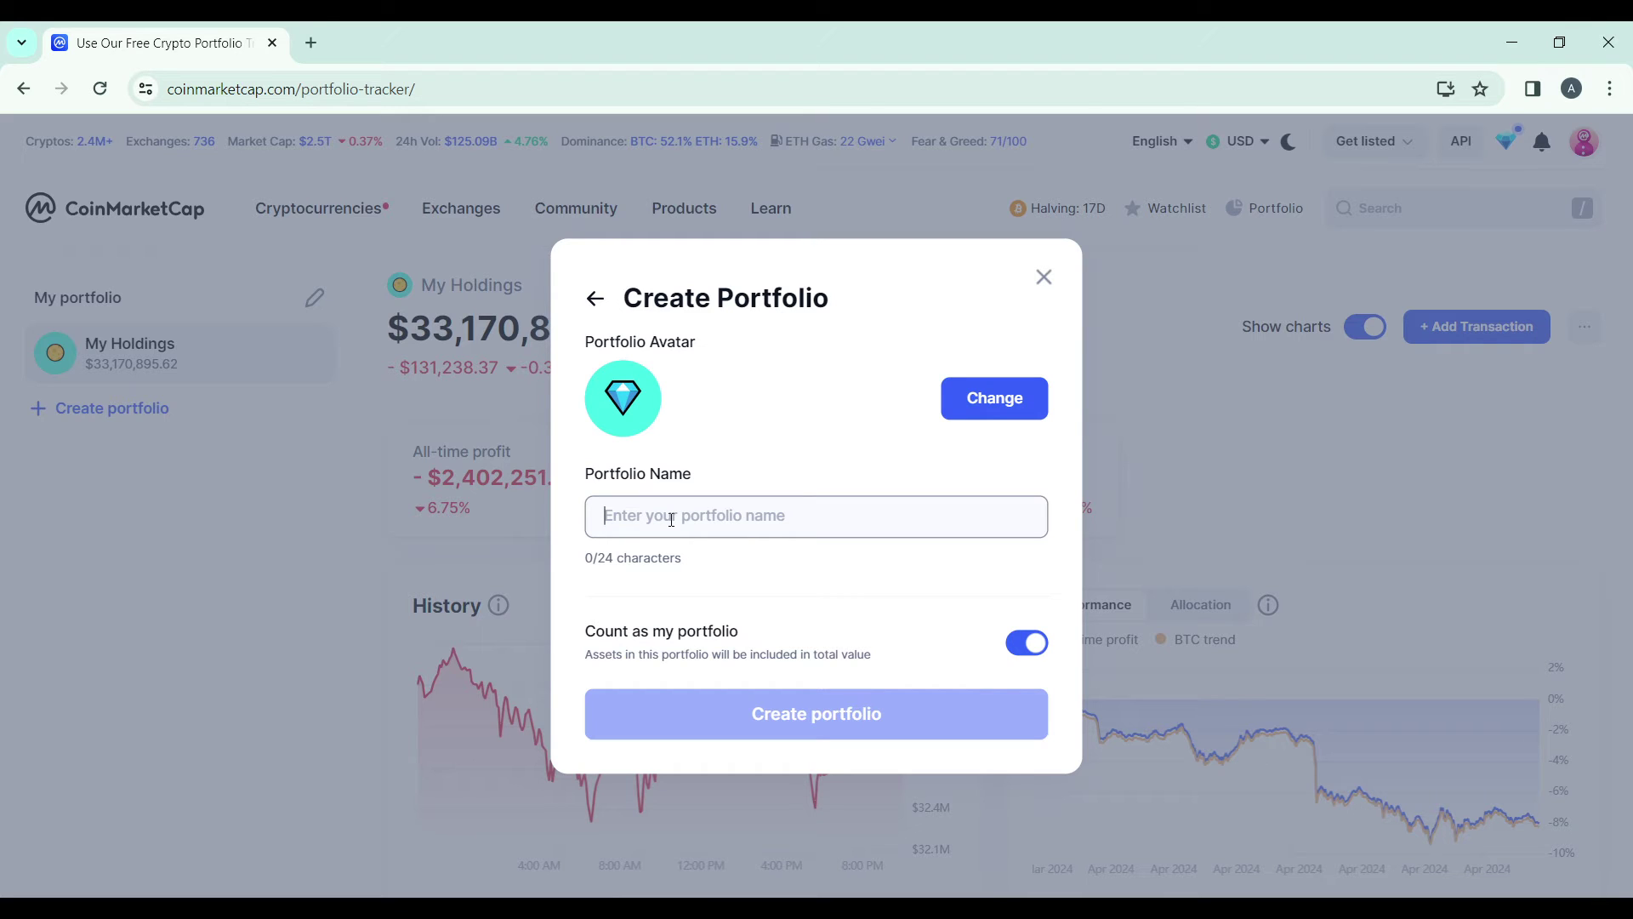
text(Gree)
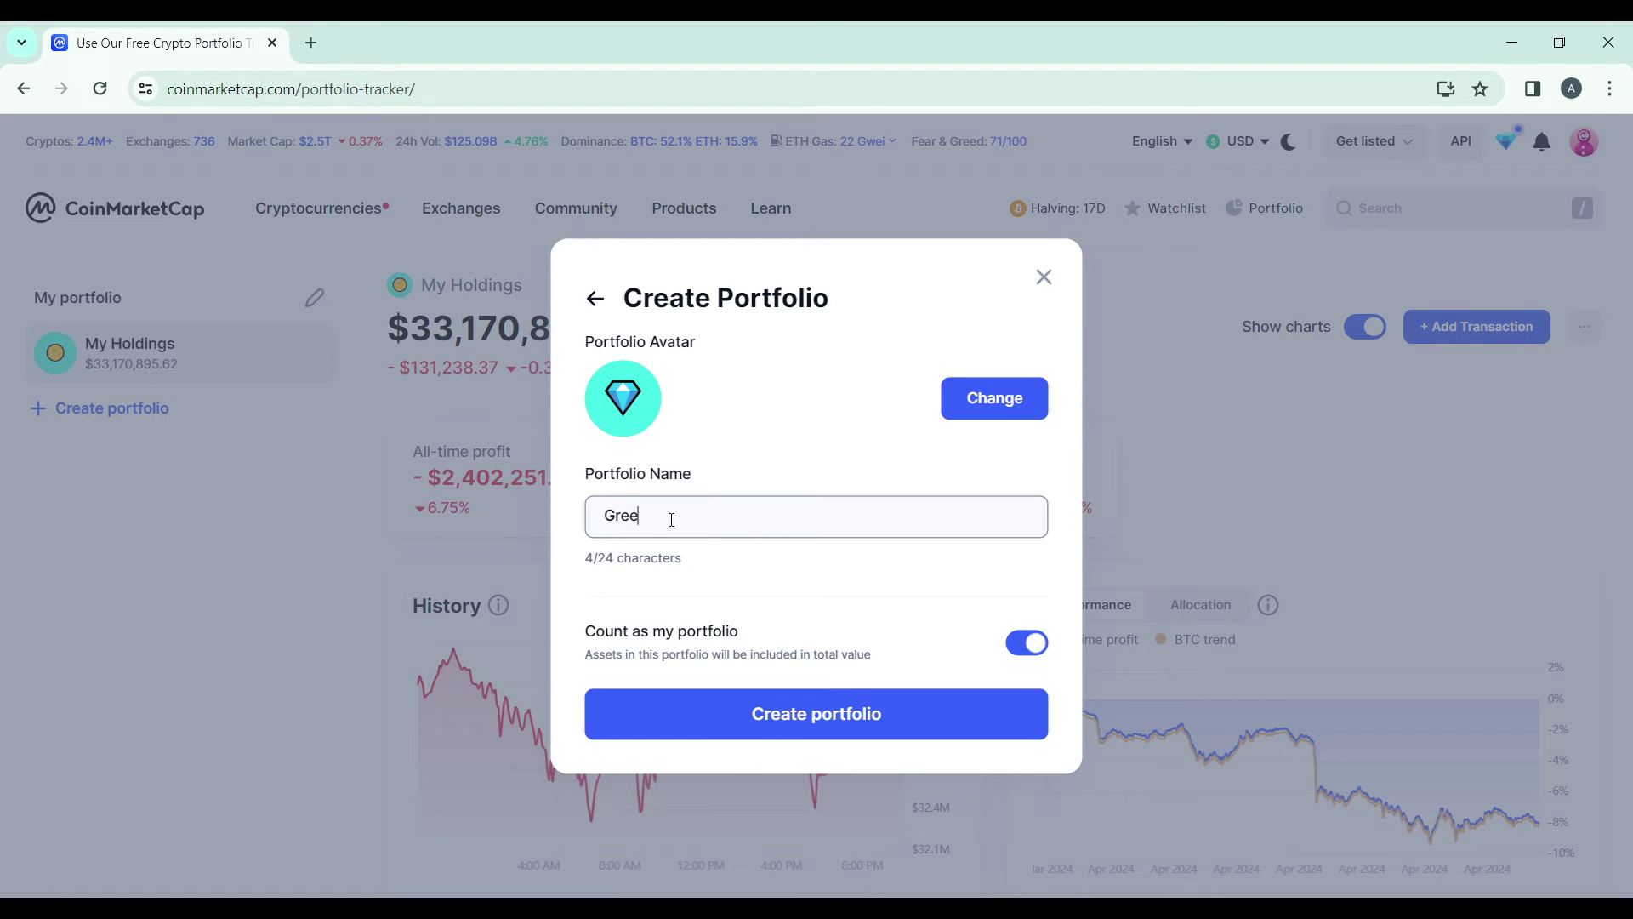
text(n Drag)
text(on)
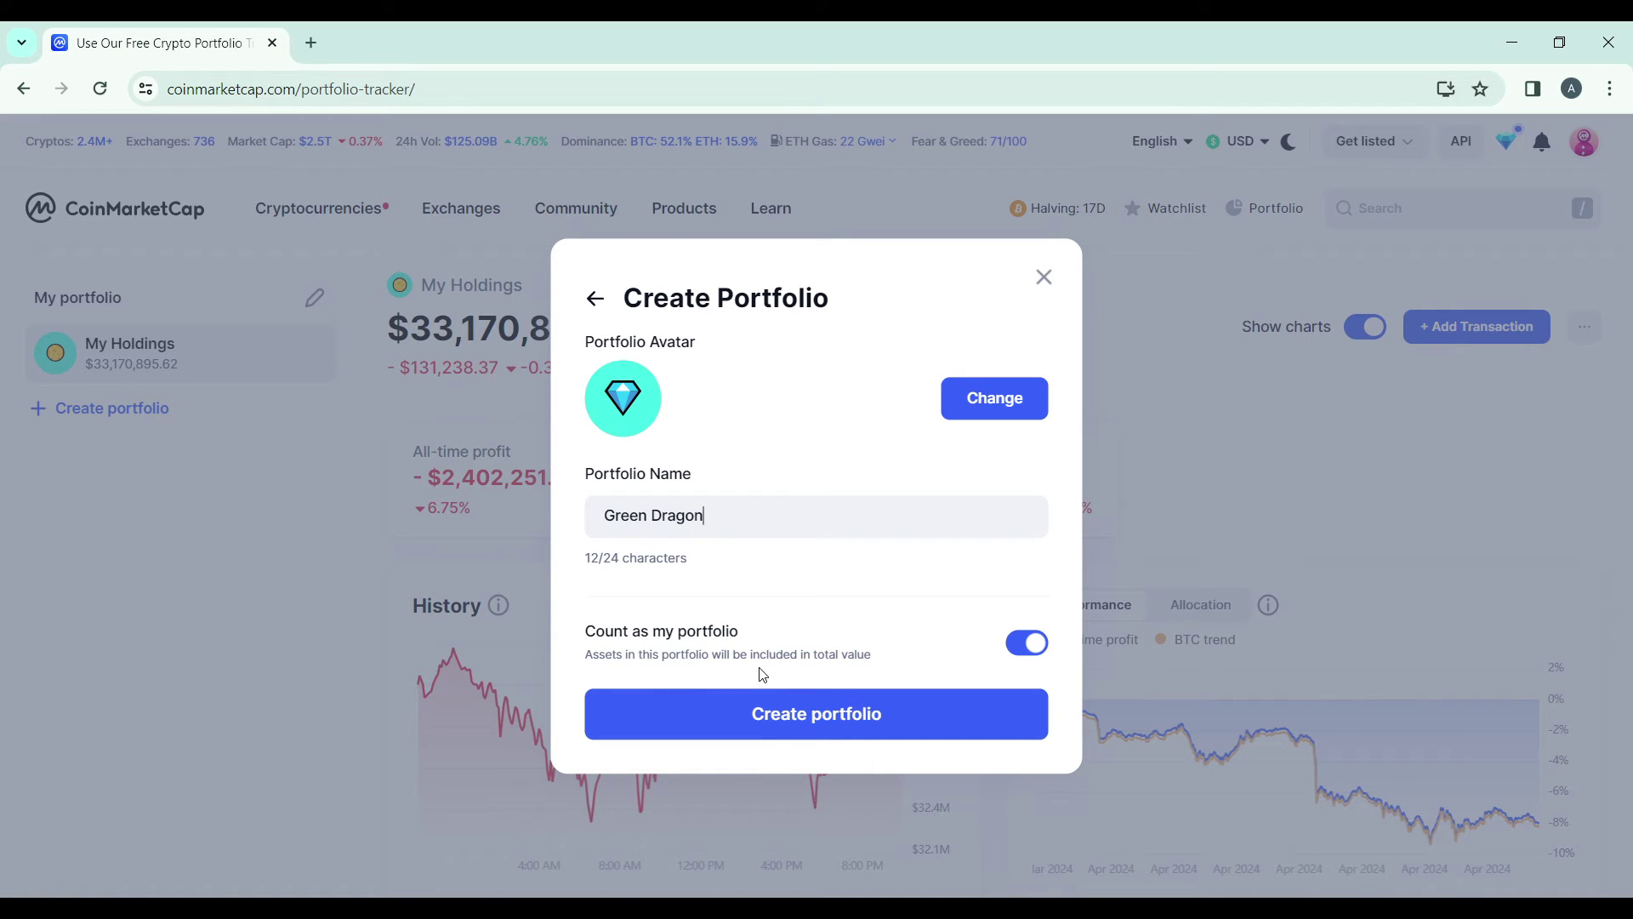
click(797, 717)
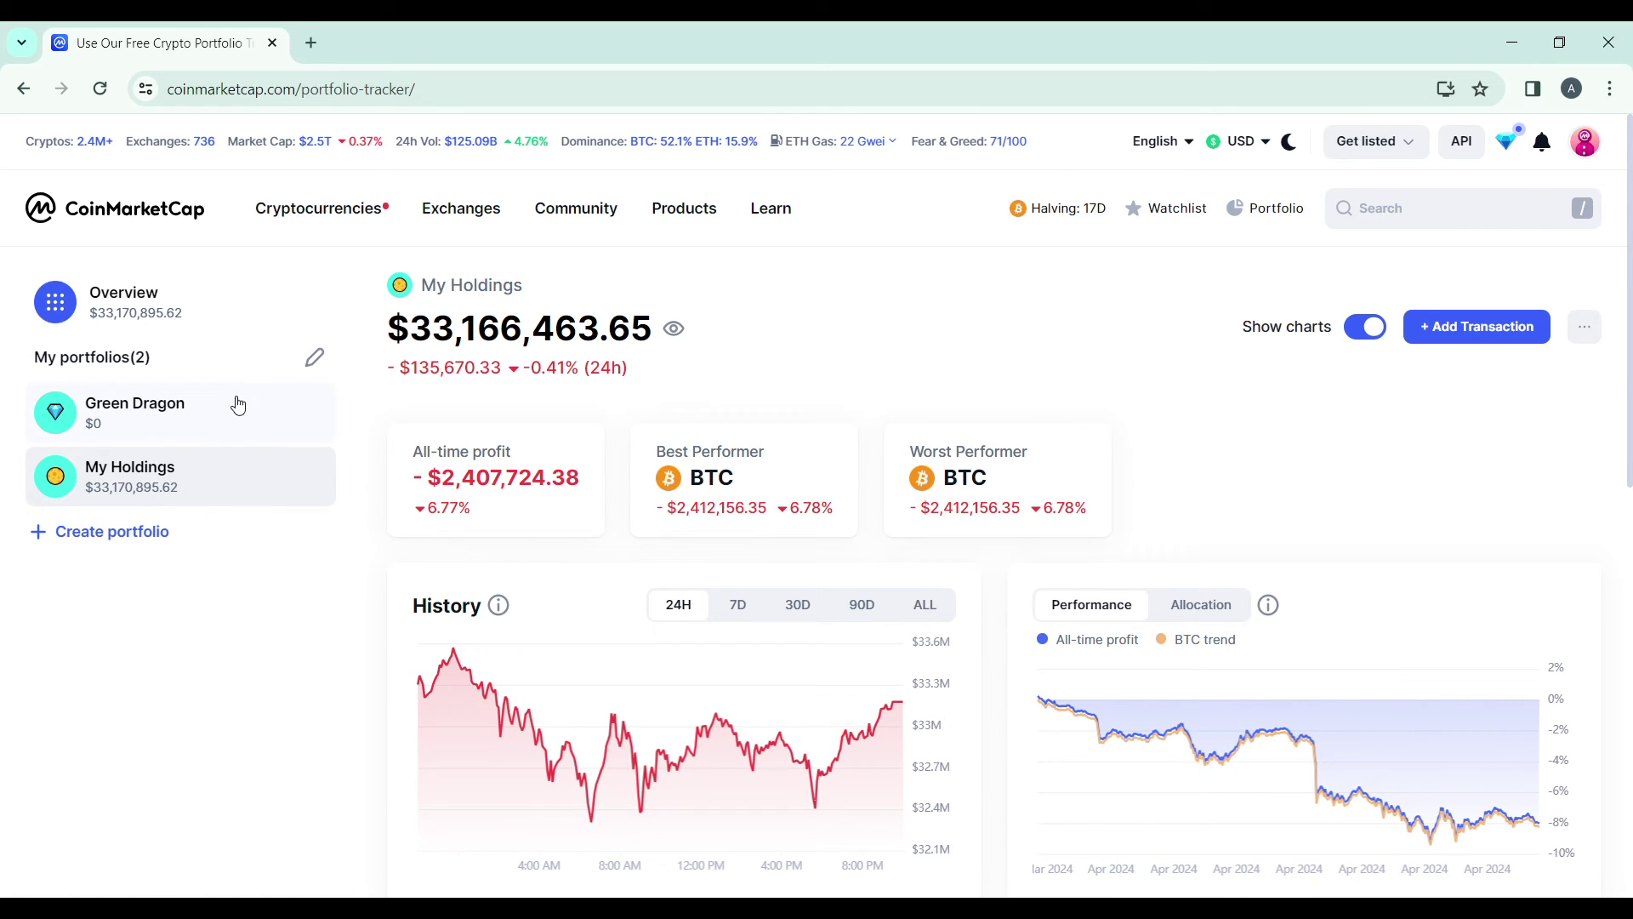
Switch to the Green Dragon portfolio from the My portfolios list
click(212, 405)
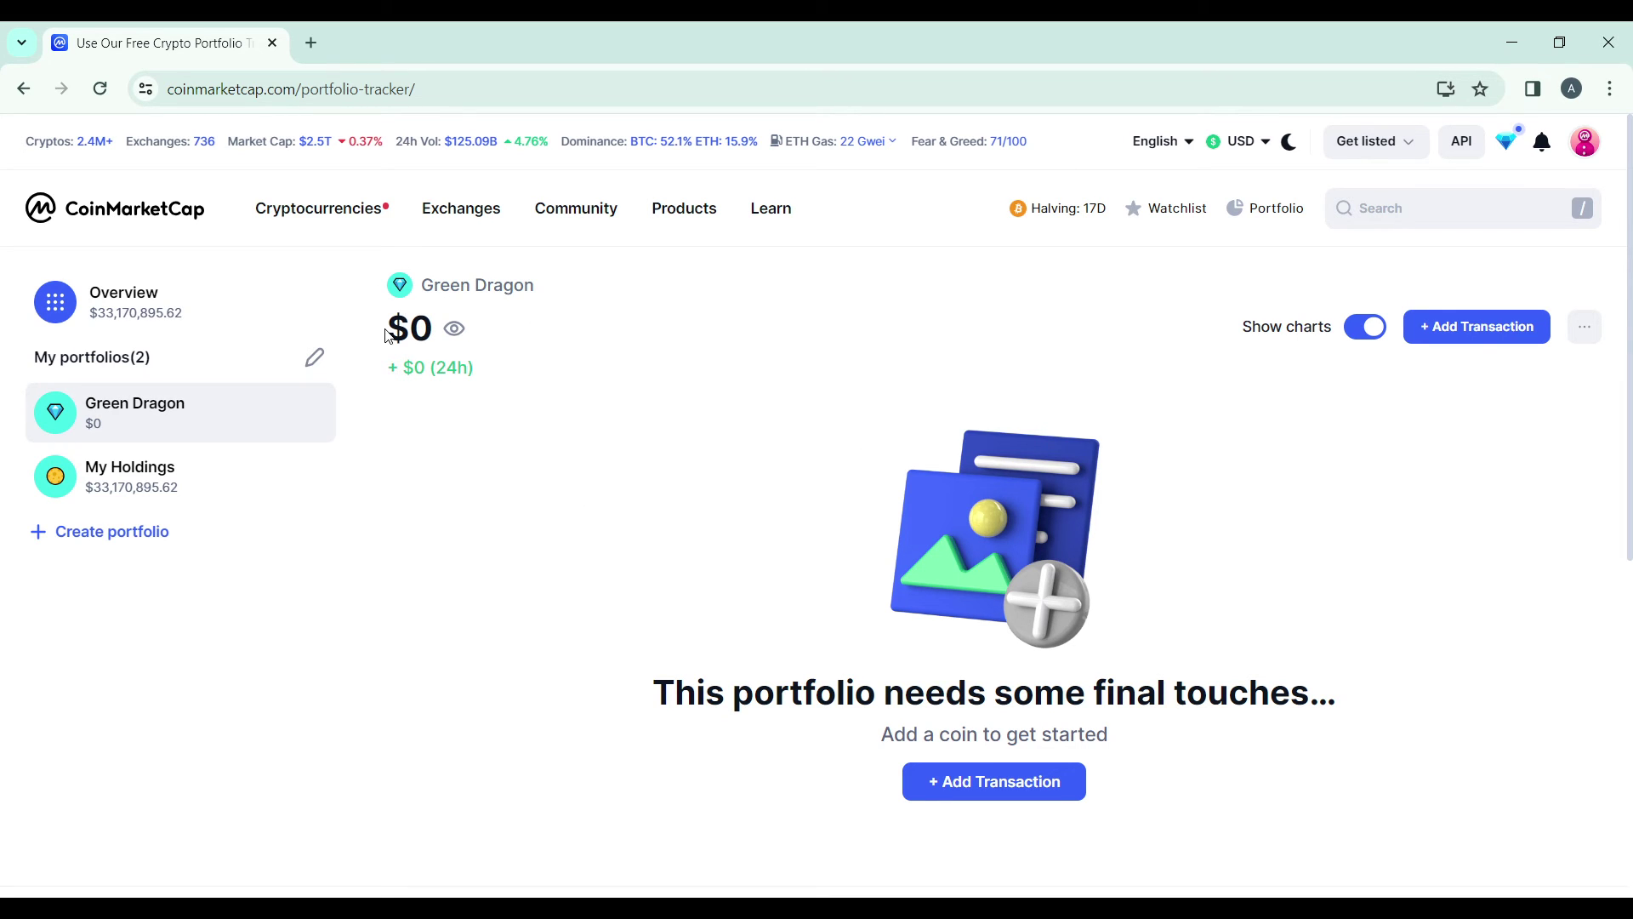
Add a buy transaction of 30 Ethereum at $3,316.98 to Green Dragon
click(1477, 334)
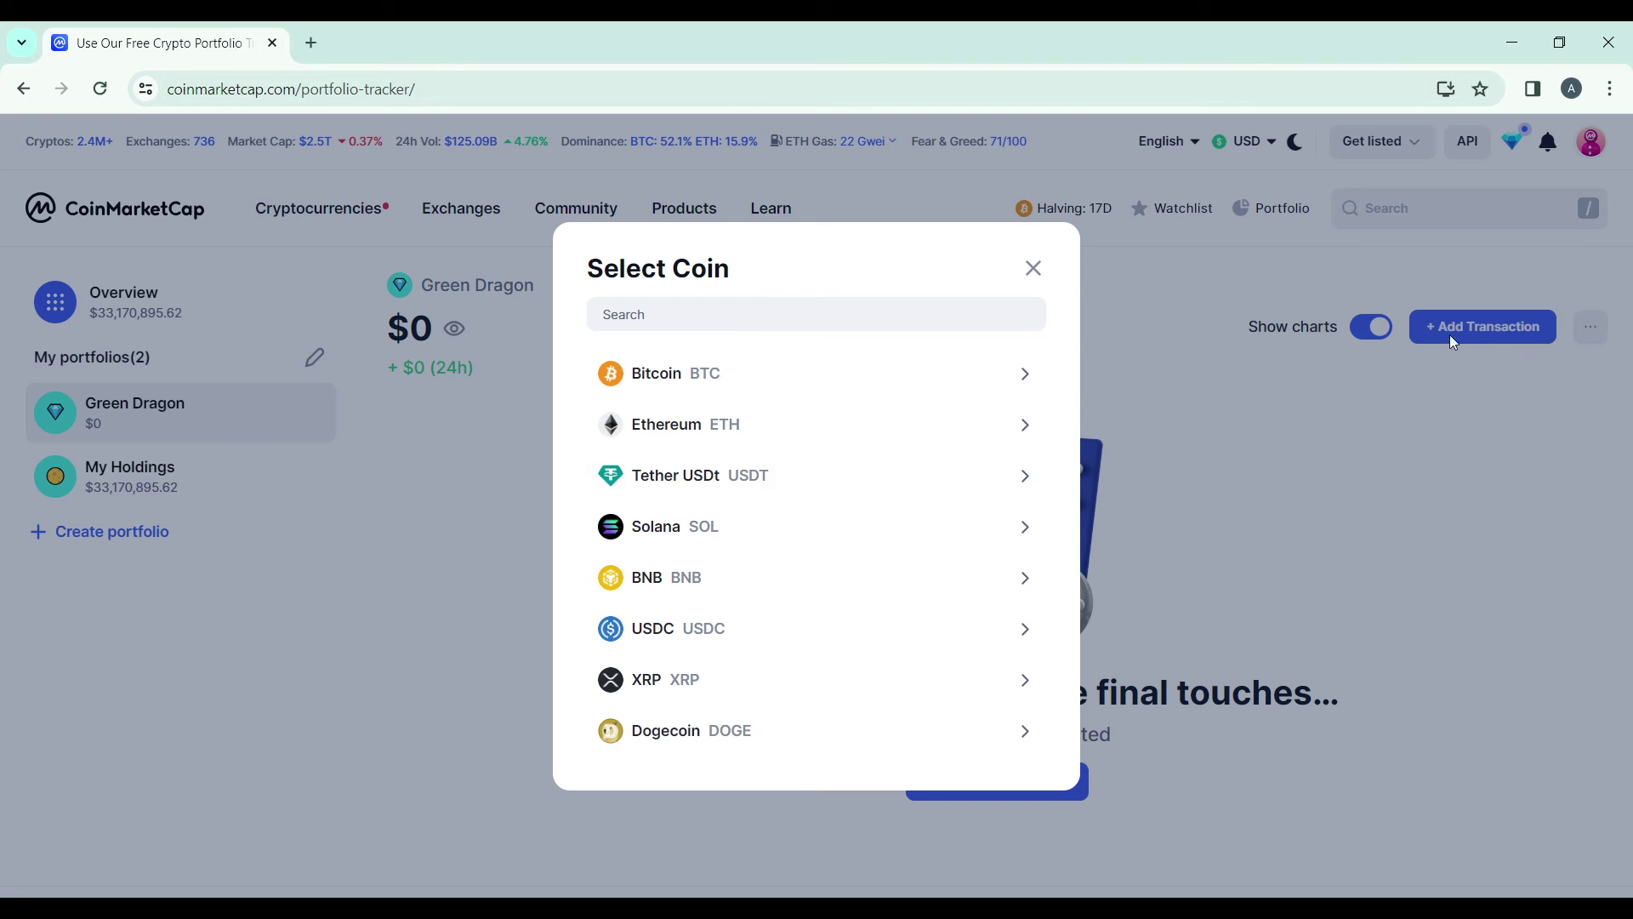
click(677, 427)
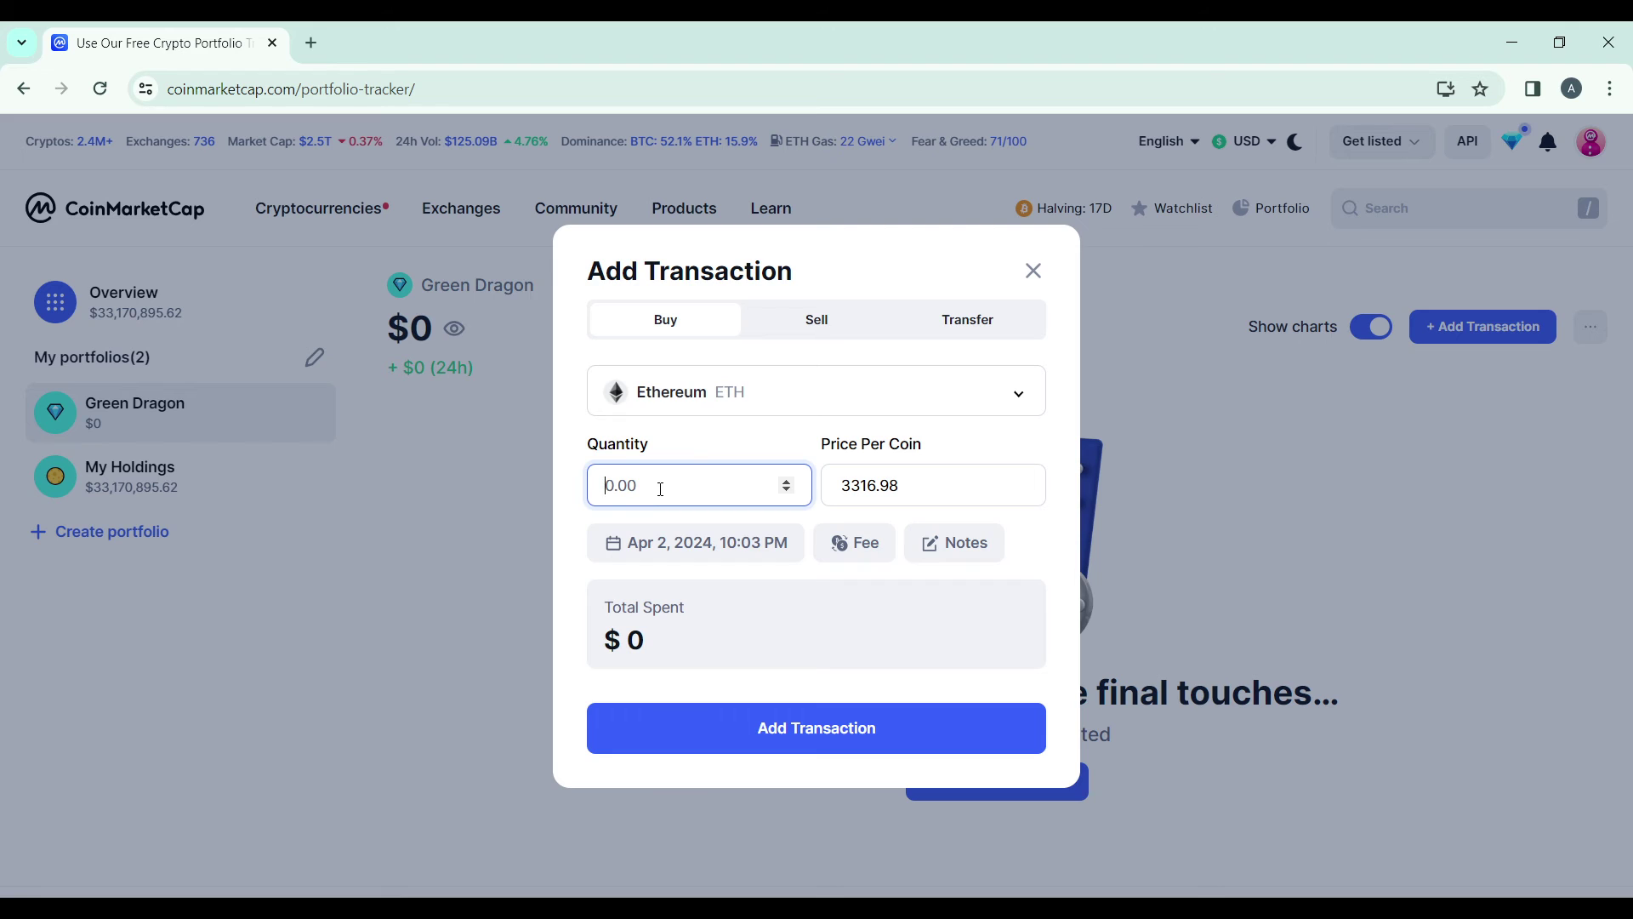
text(30)
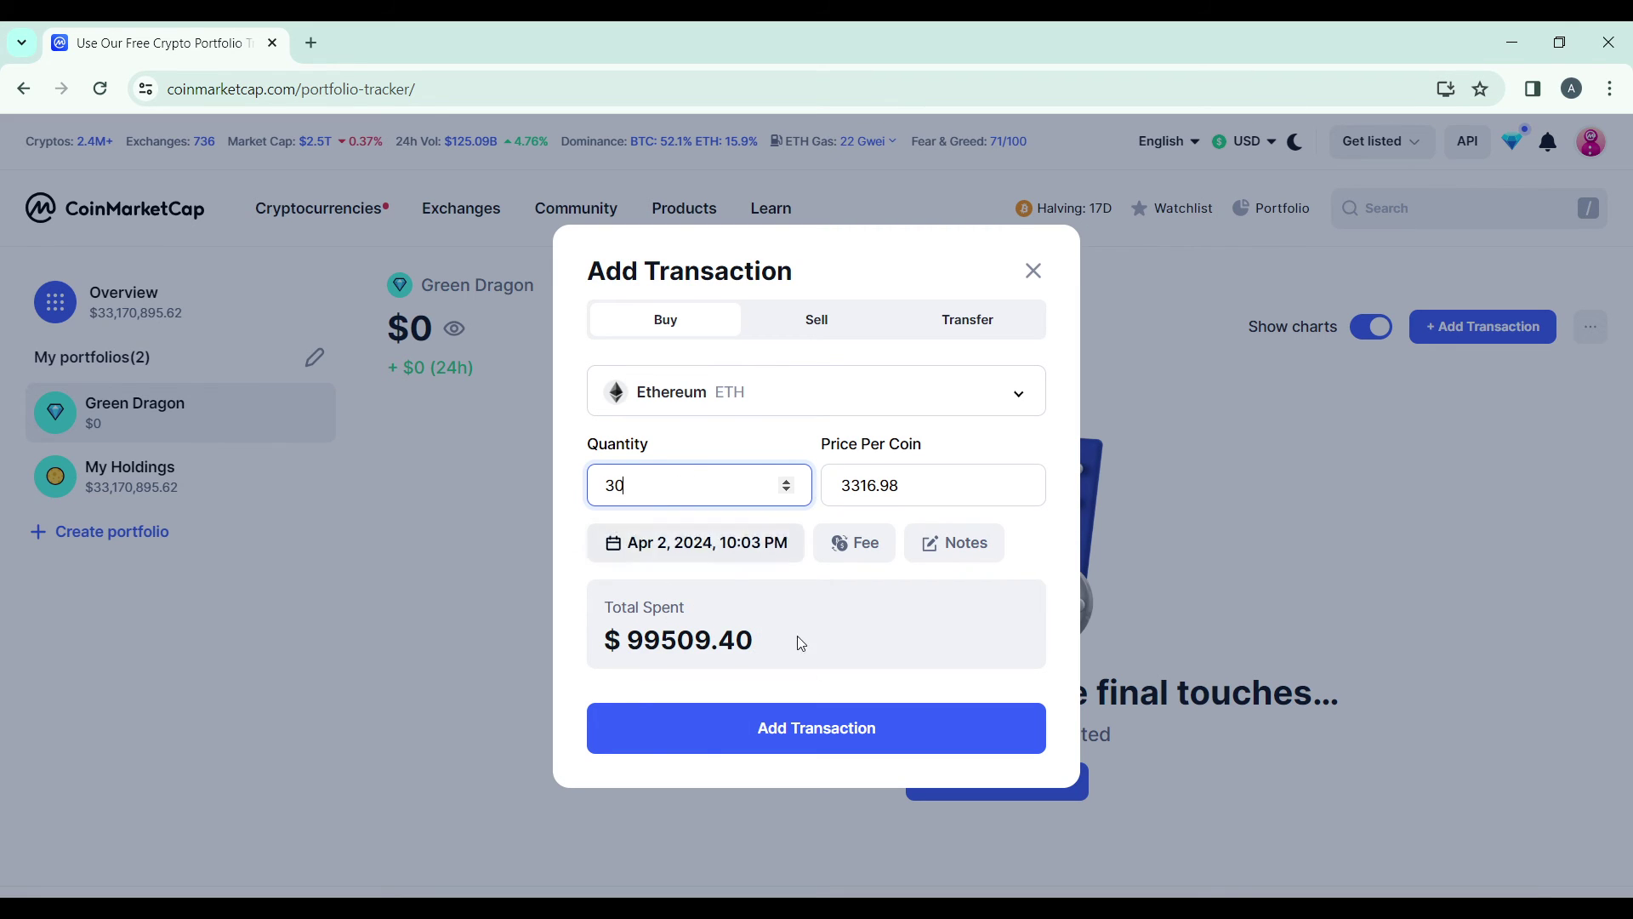
click(765, 740)
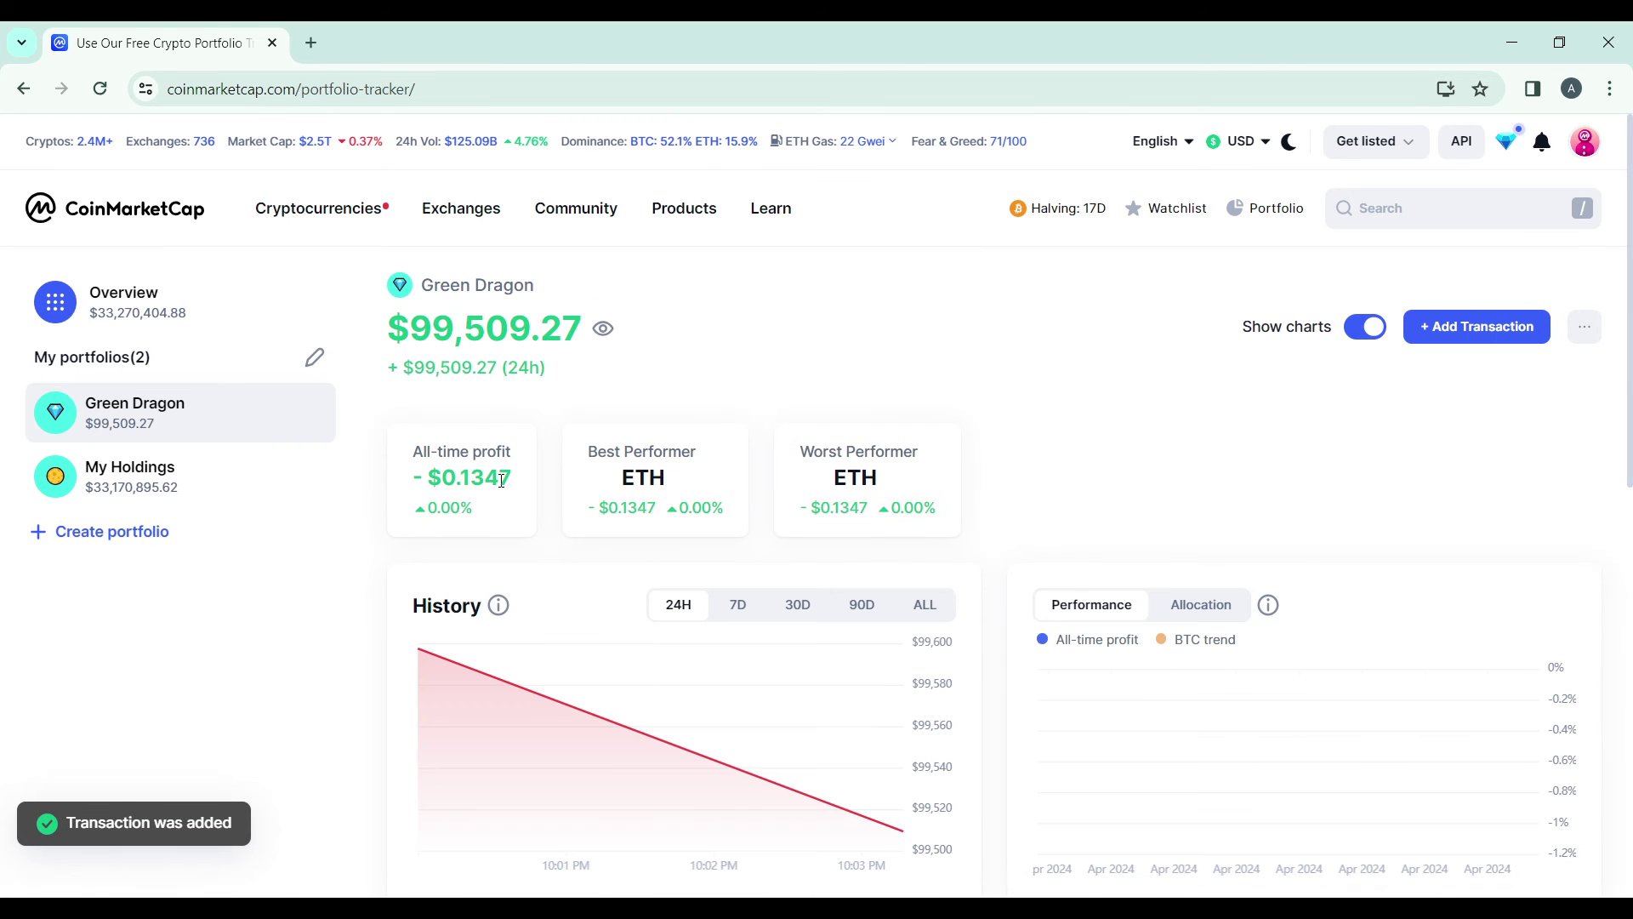
Scroll to the Assets table to check the 30 ETH row worth $99,509.27
scroll(978, 568, down, 3)
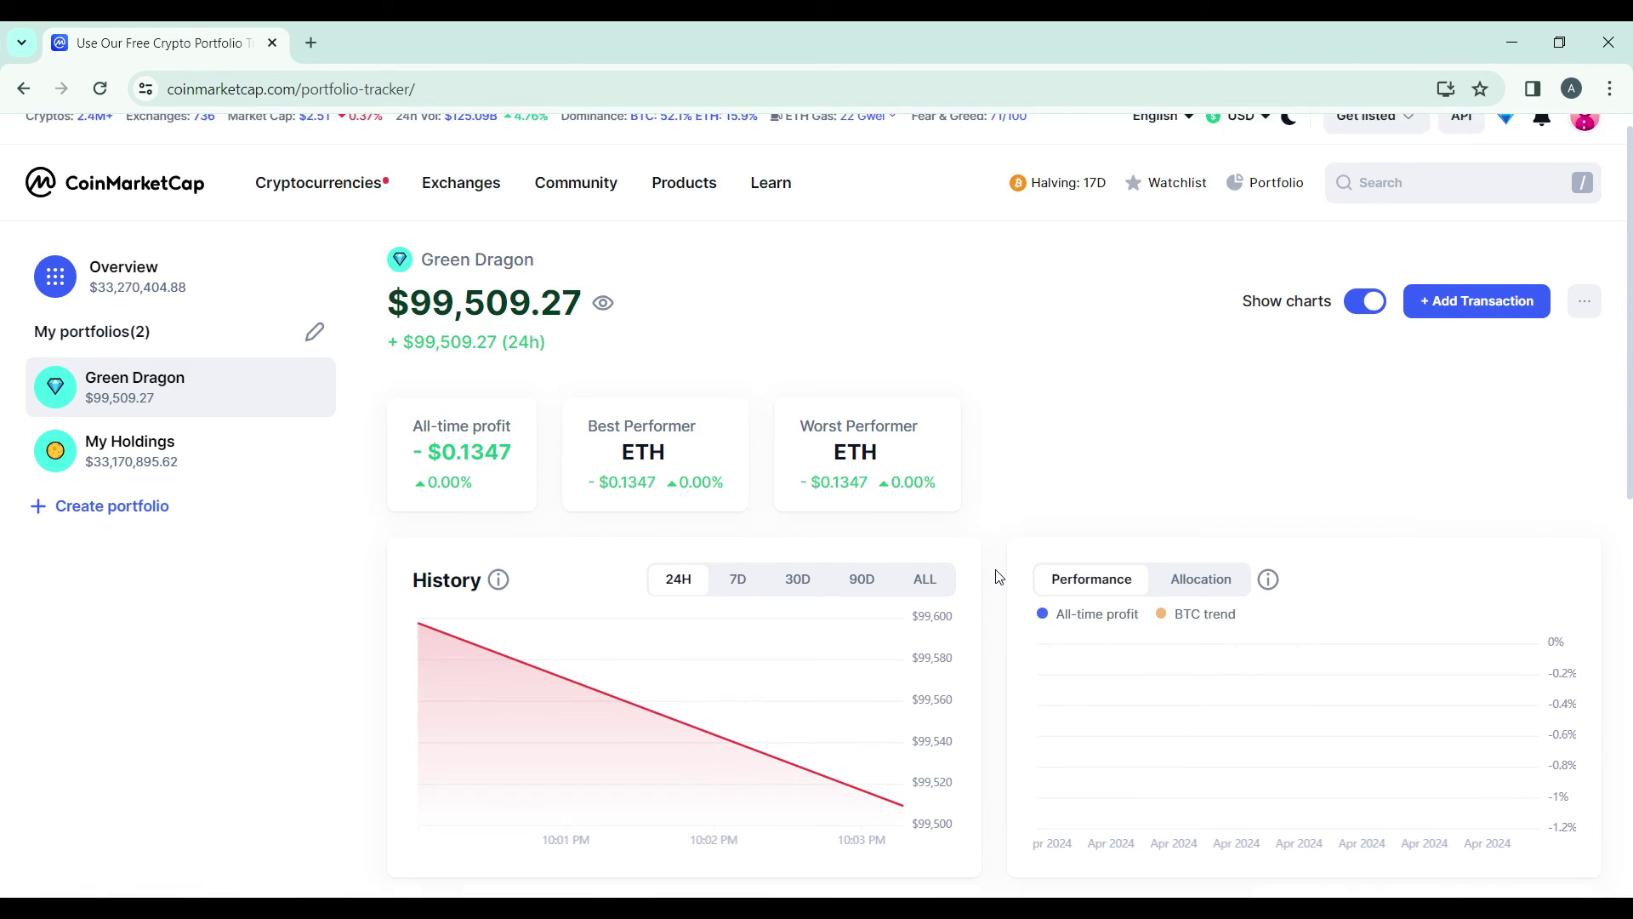
scroll(919, 557, up, 1)
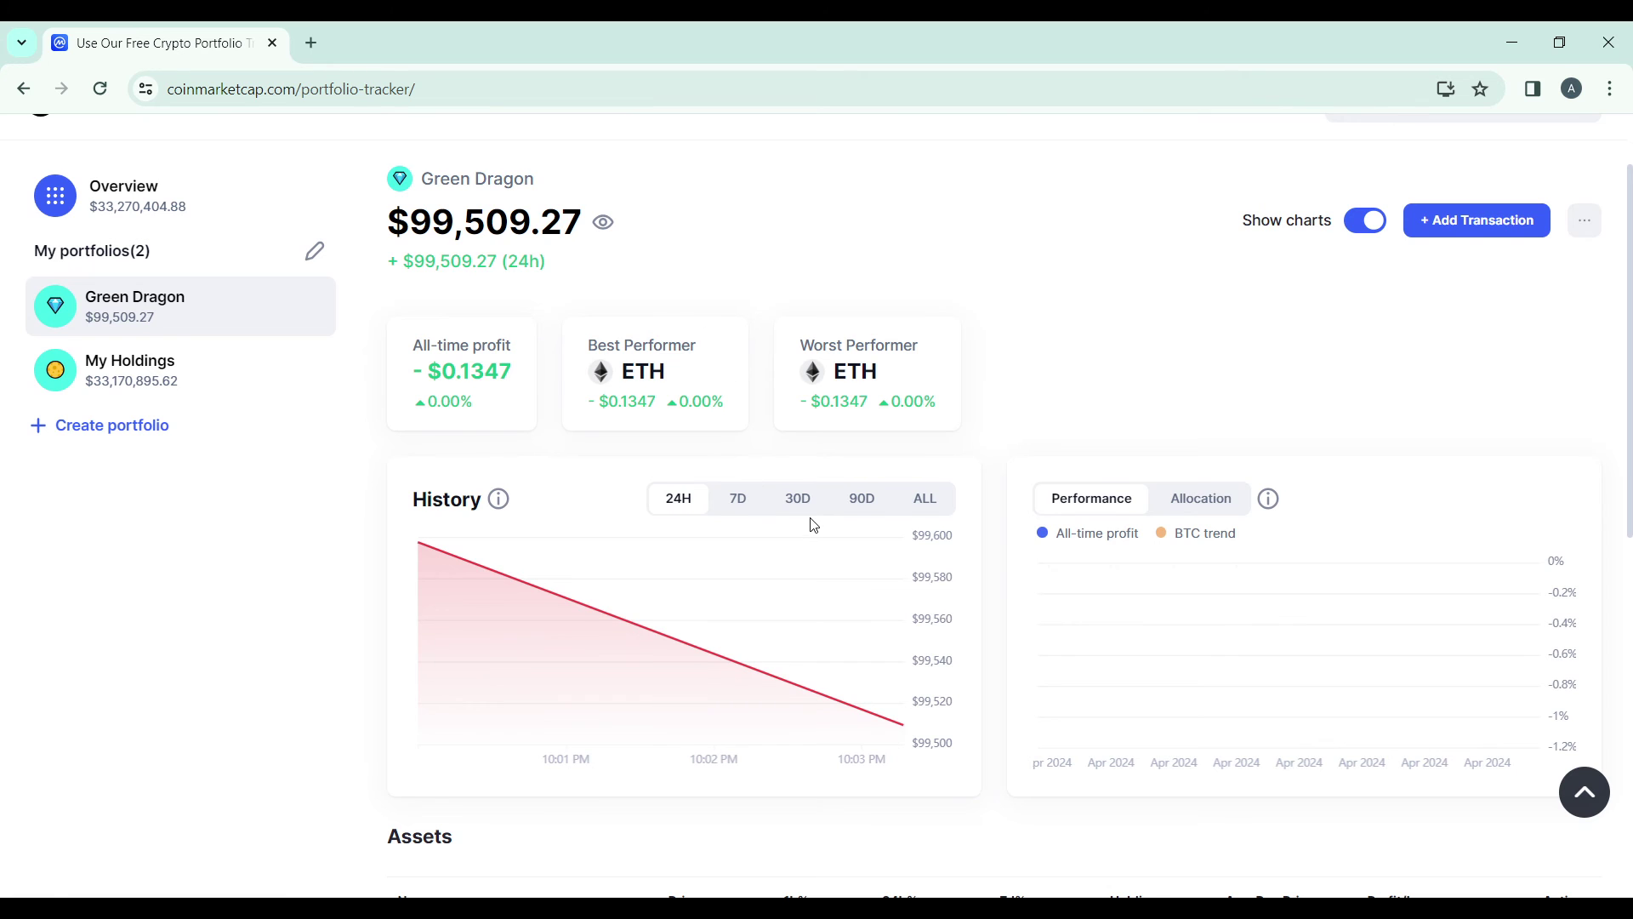
scroll(809, 519, down, 2)
scroll(805, 513, up, 4)
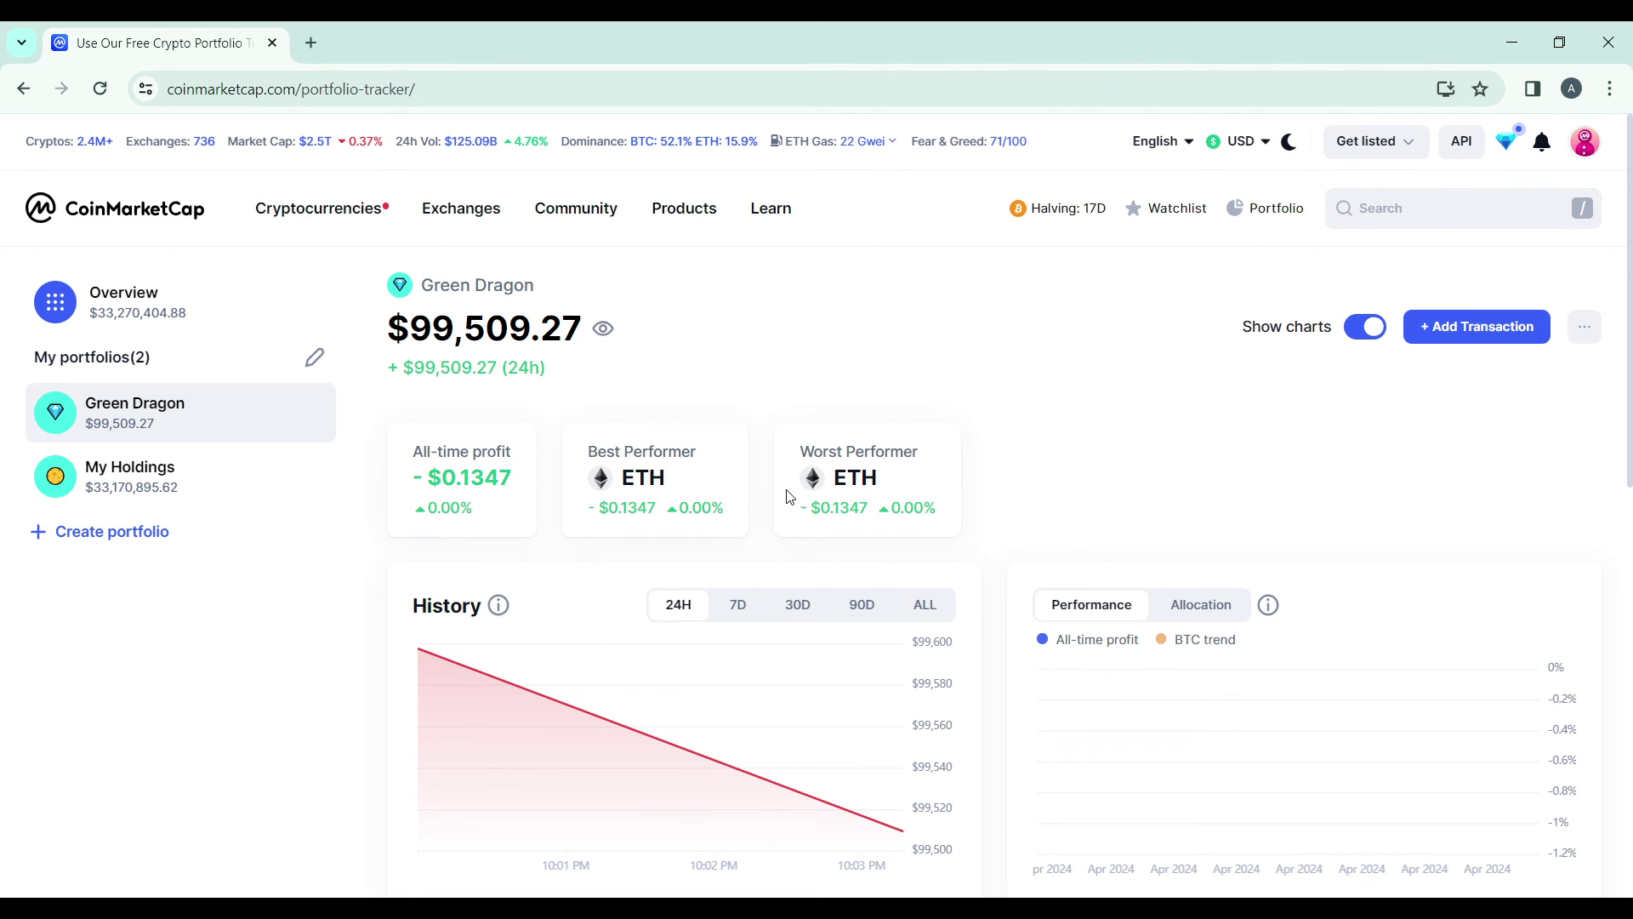
scroll(791, 507, down, 7)
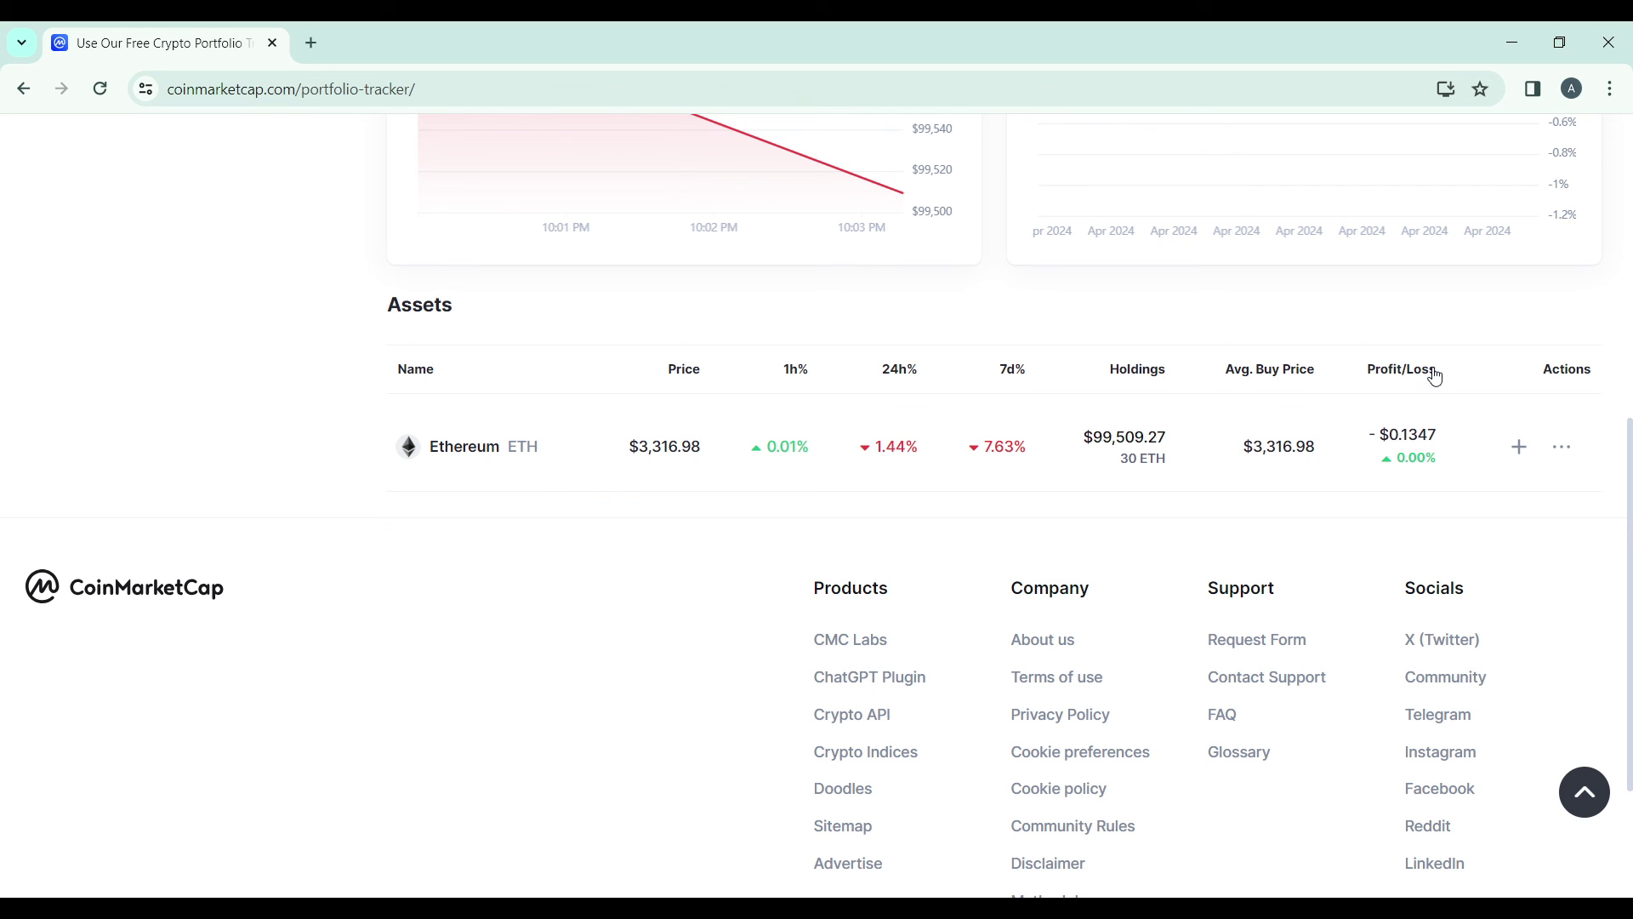
scroll(1191, 400, up, 8)
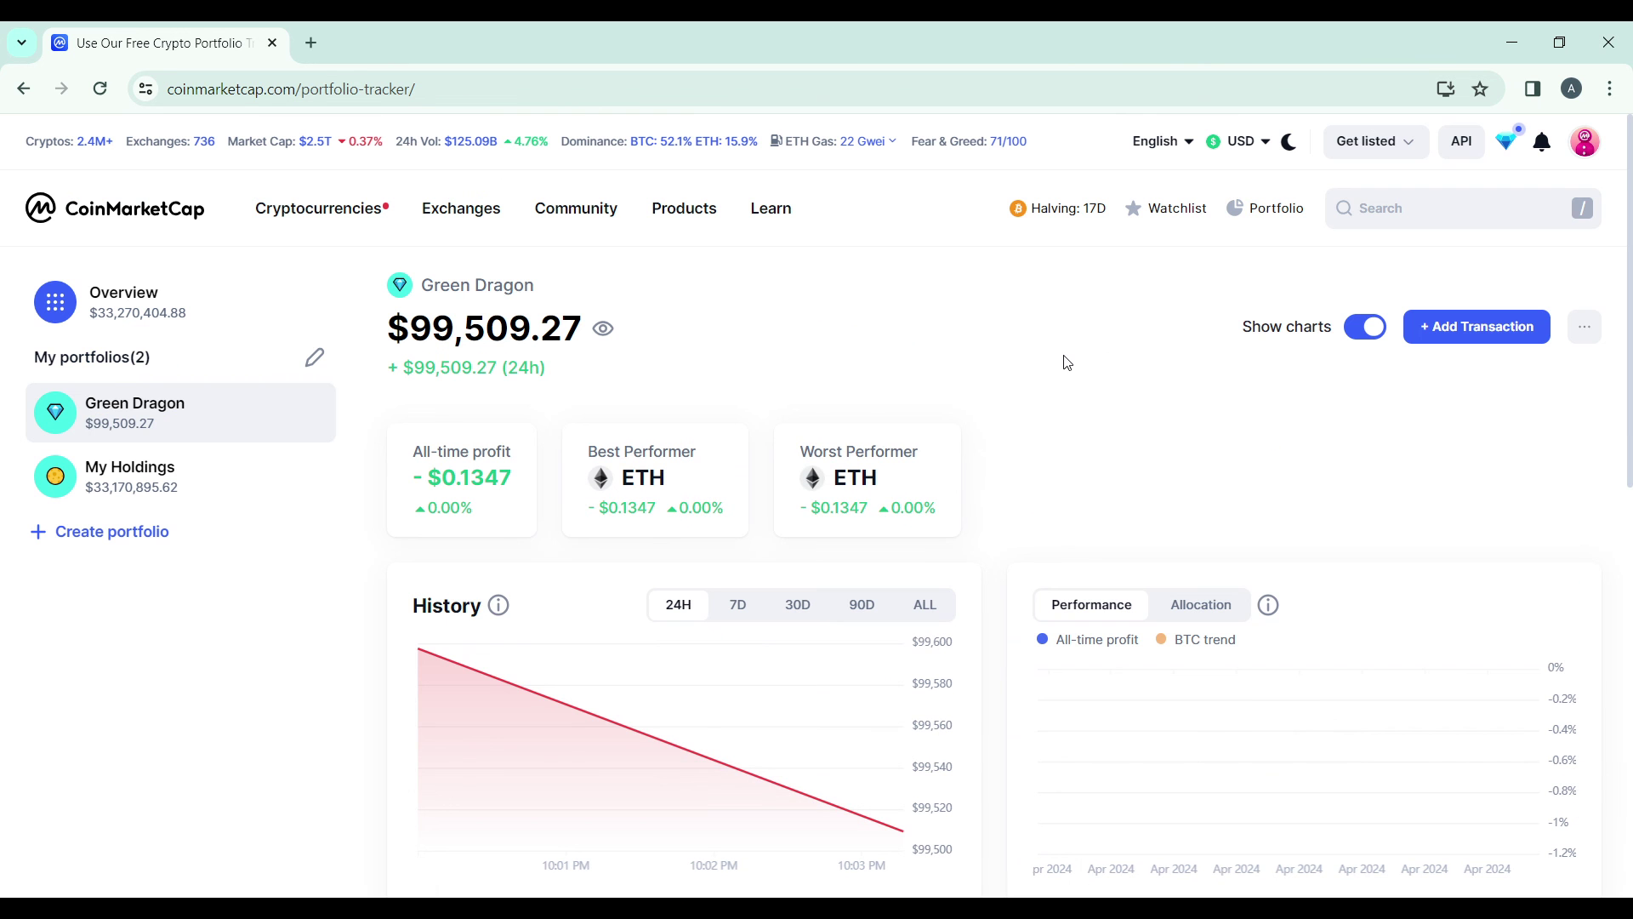